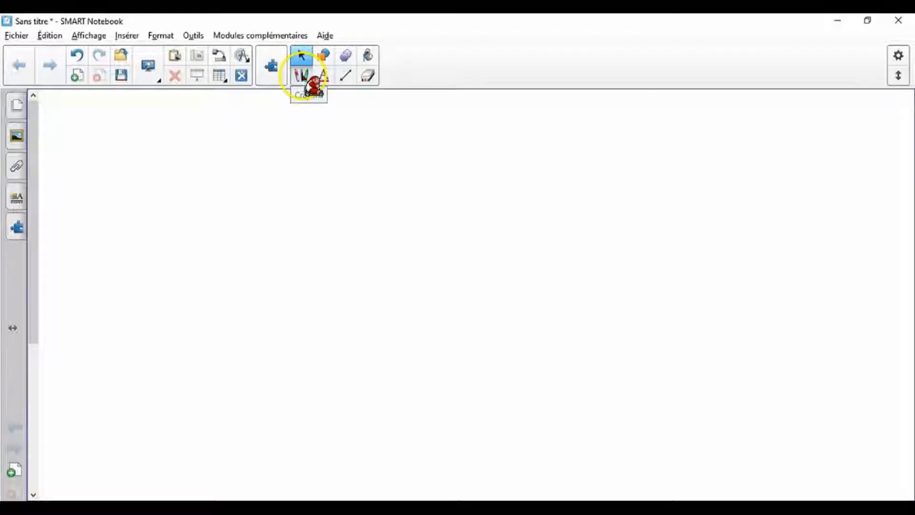
# Draw two thin black wavy lines with the pen and a thick dash-dotted black wavy line below them
pyautogui.click(303, 74)
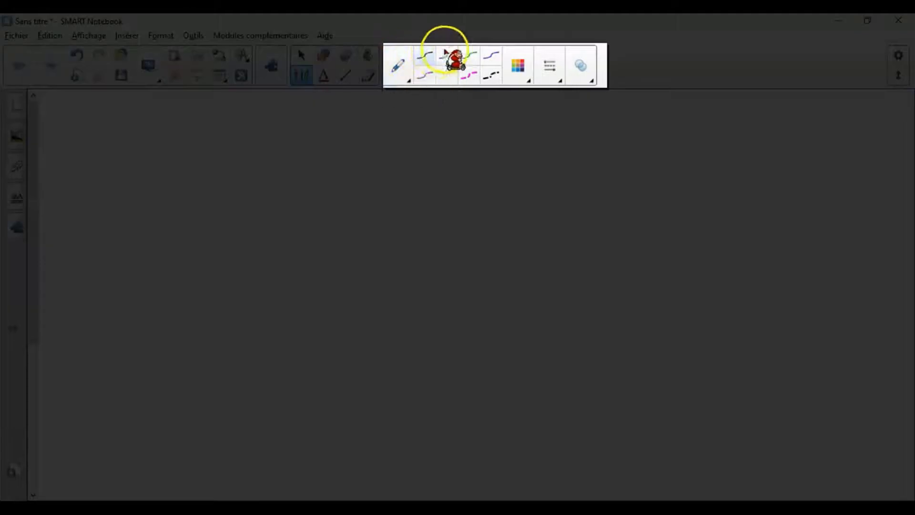
pyautogui.moveTo(190, 165)
pyautogui.mouseDown()
pyautogui.moveTo(282, 137)
pyautogui.moveTo(380, 150)
pyautogui.mouseUp()
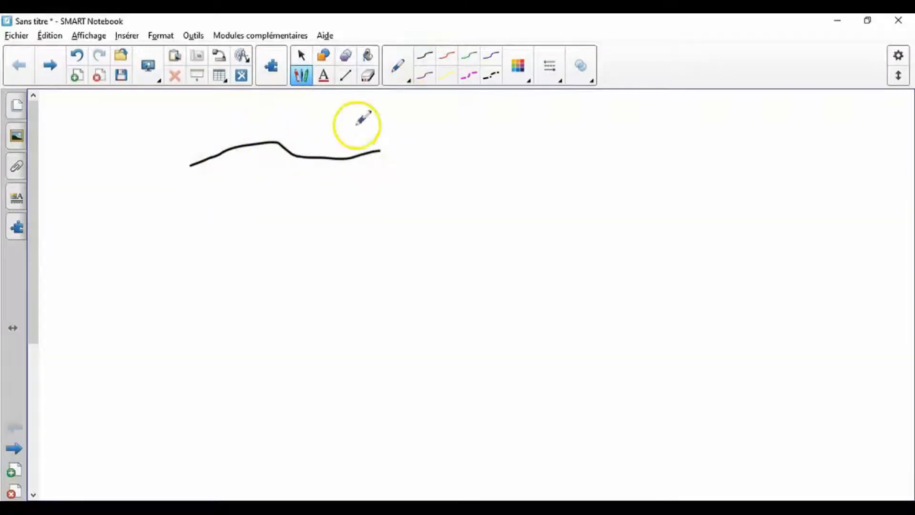
pyautogui.moveTo(197, 194); pyautogui.dragTo(378, 169)
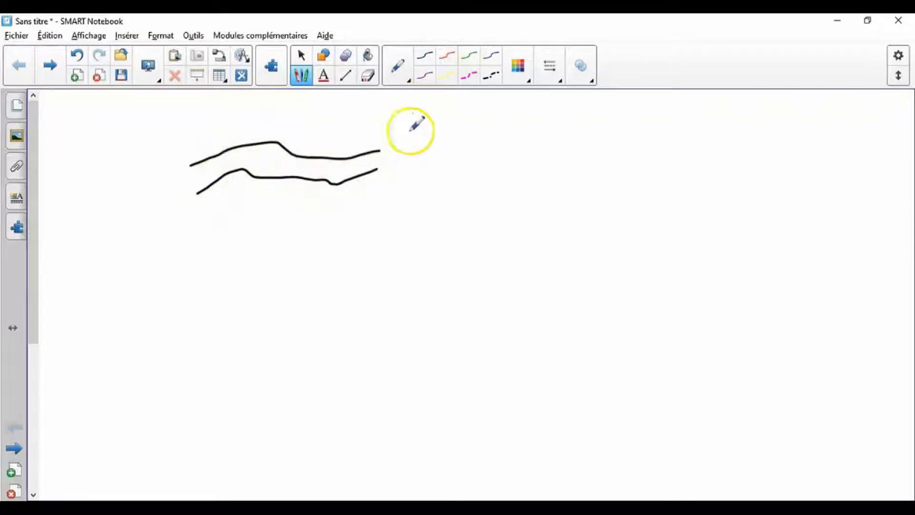
pyautogui.click(493, 79)
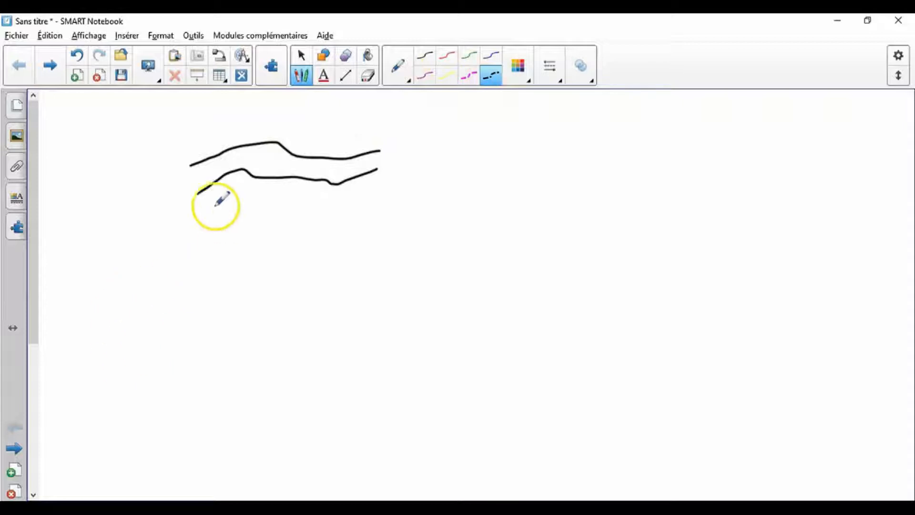
pyautogui.moveTo(200, 235)
pyautogui.mouseDown()
pyautogui.moveTo(218, 223)
pyautogui.moveTo(268, 245)
pyautogui.moveTo(339, 224)
pyautogui.moveTo(419, 218)
pyautogui.mouseUp()
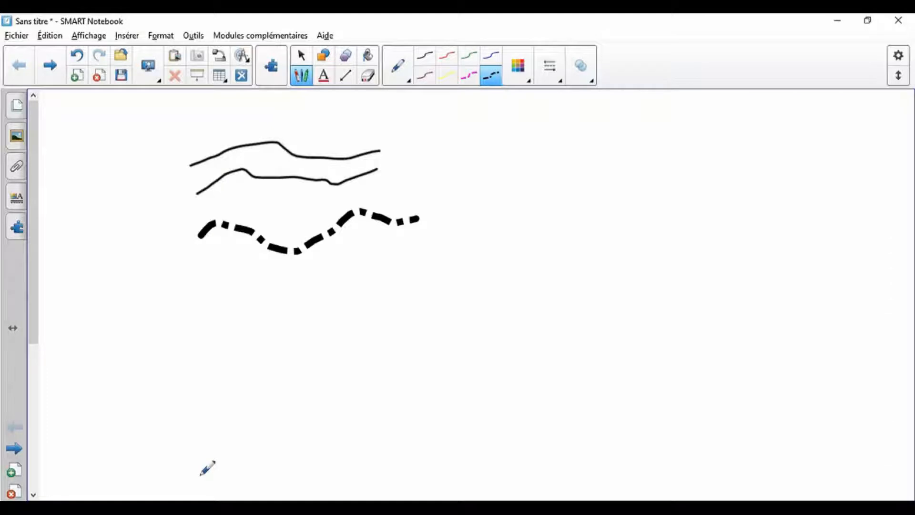
# Raise the dash-dotted pen's transparency to a little over half and draw a semi-transparent wavy line below the others
pyautogui.click(586, 58)
pyautogui.click(629, 109)
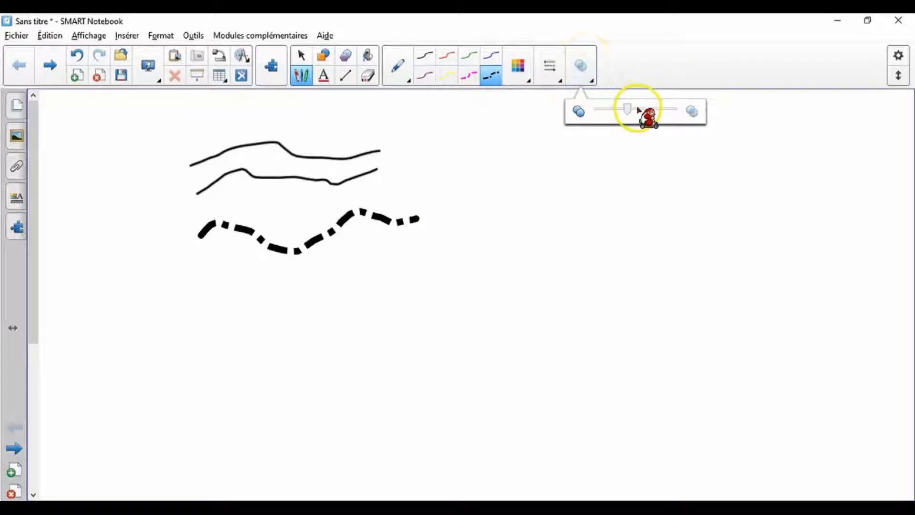
pyautogui.click(645, 109)
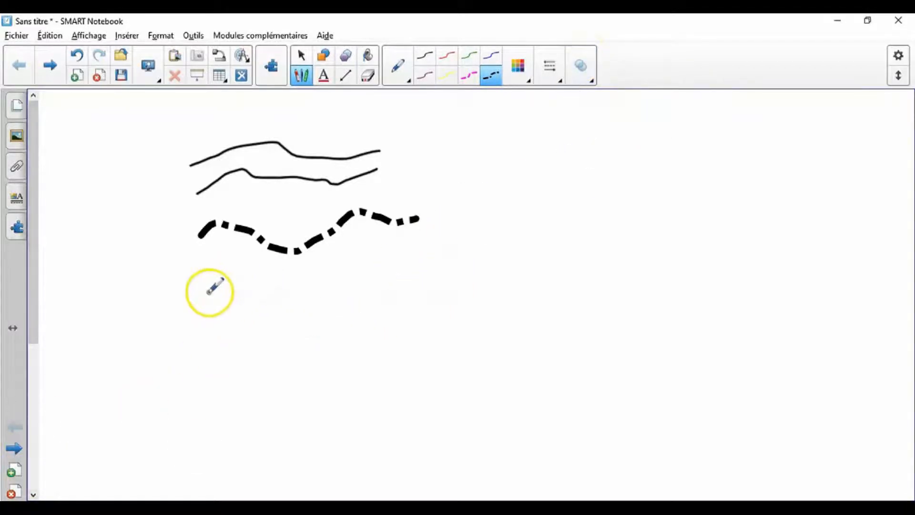
pyautogui.moveTo(209, 293)
pyautogui.mouseDown()
pyautogui.moveTo(237, 276)
pyautogui.moveTo(284, 298)
pyautogui.moveTo(386, 255)
pyautogui.moveTo(422, 276)
pyautogui.moveTo(456, 268)
pyautogui.mouseUp()
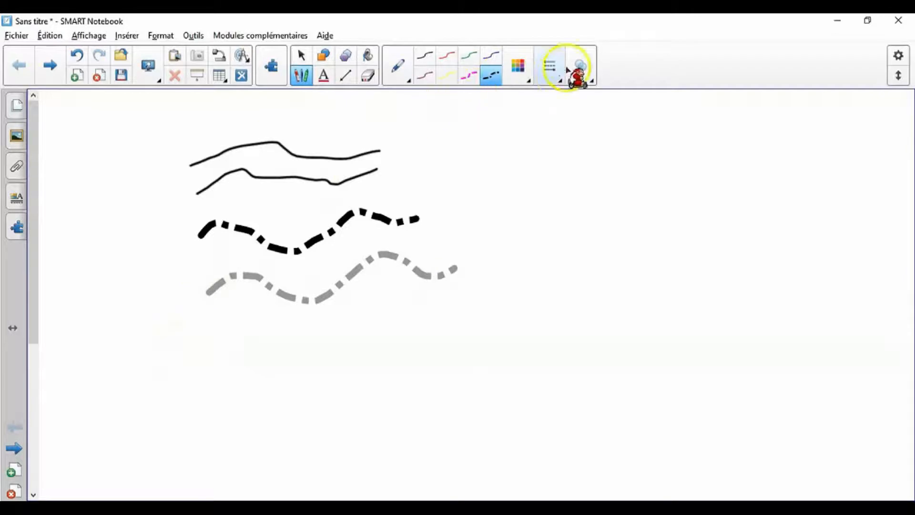
# Trace over the semi-transparent grey dash-dotted line with the thin solid black pen
pyautogui.click(589, 64)
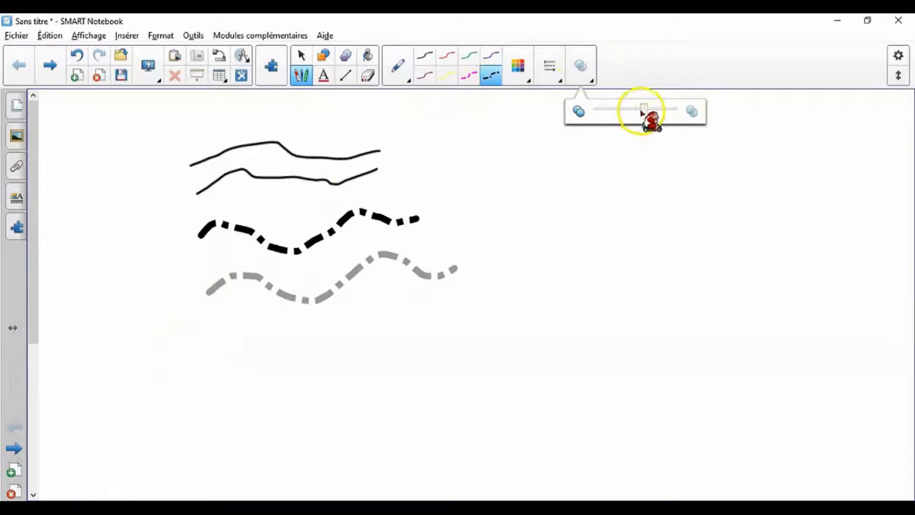
pyautogui.click(425, 55)
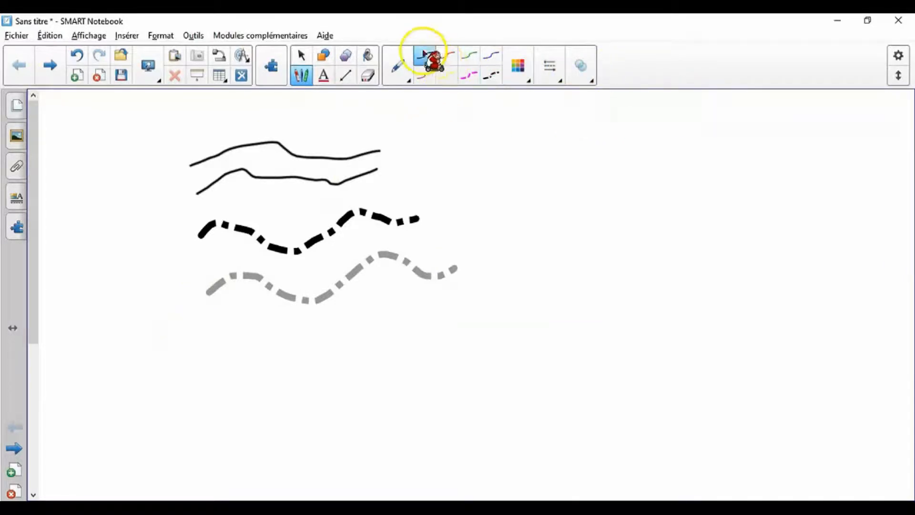
pyautogui.moveTo(208, 293)
pyautogui.mouseDown()
pyautogui.moveTo(237, 274)
pyautogui.moveTo(295, 291)
pyautogui.moveTo(345, 290)
pyautogui.moveTo(380, 261)
pyautogui.moveTo(458, 279)
pyautogui.moveTo(468, 262)
pyautogui.mouseUp()
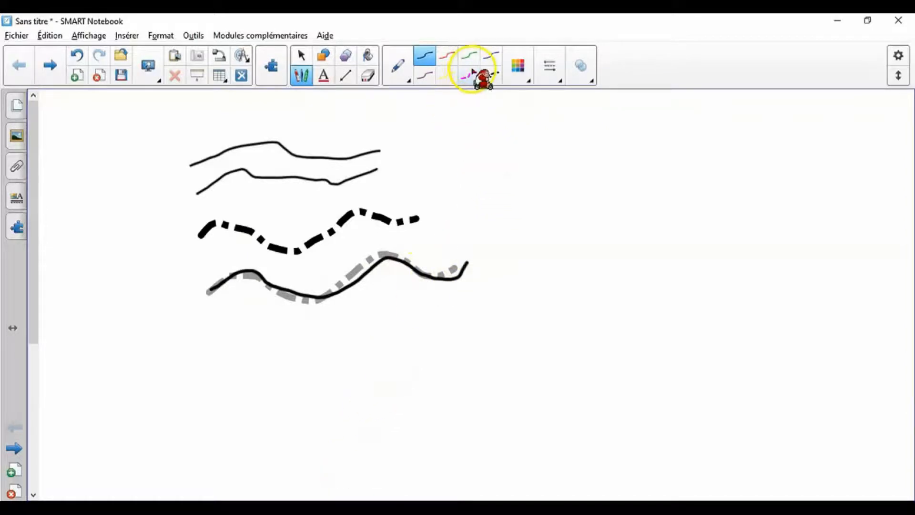
# Set the pen's line colour to bright green and its thickness to the third-thickest option
pyautogui.click(511, 70)
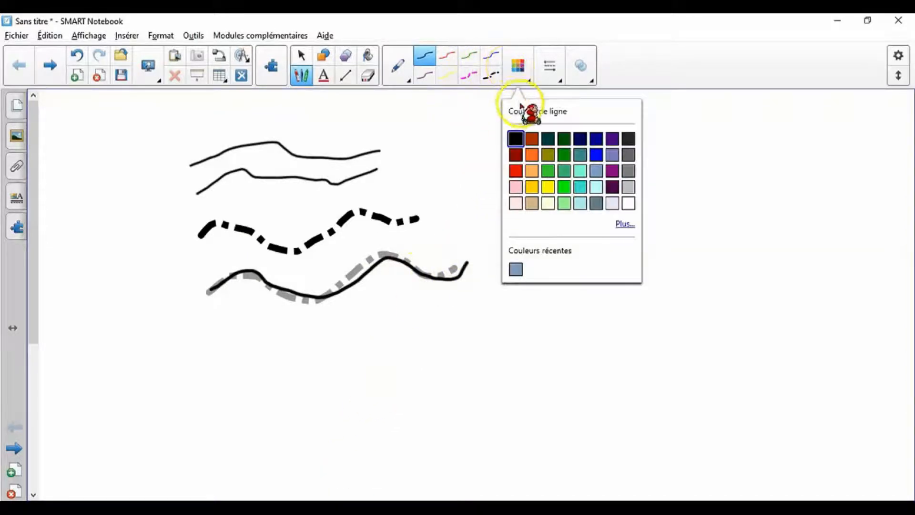
pyautogui.click(564, 187)
pyautogui.click(550, 67)
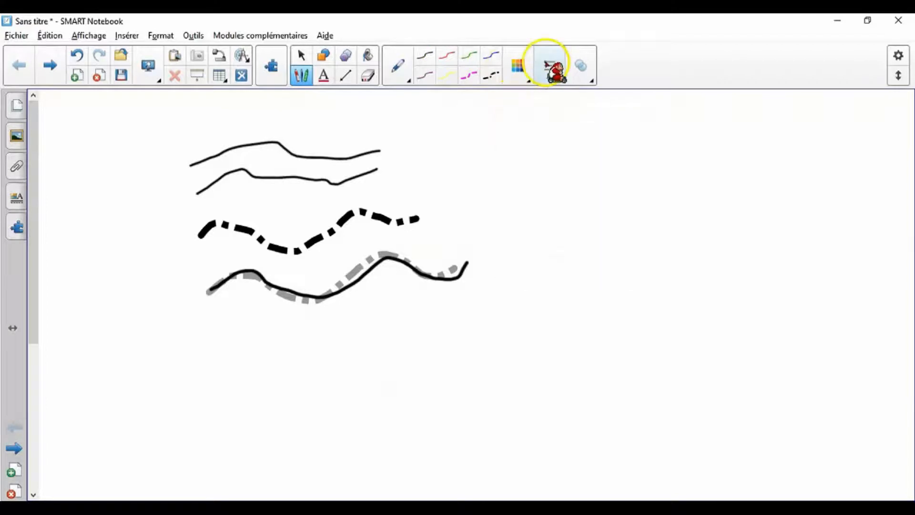
pyautogui.click(572, 270)
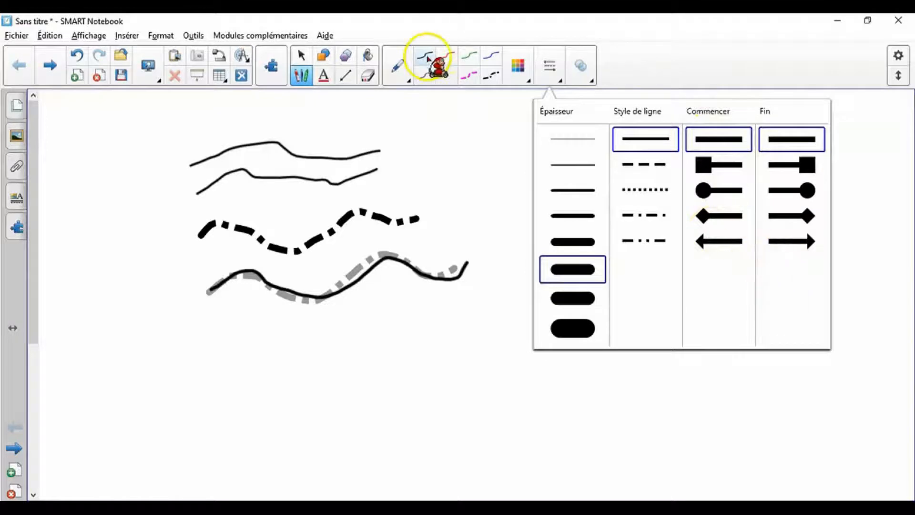
pyautogui.click(505, 19)
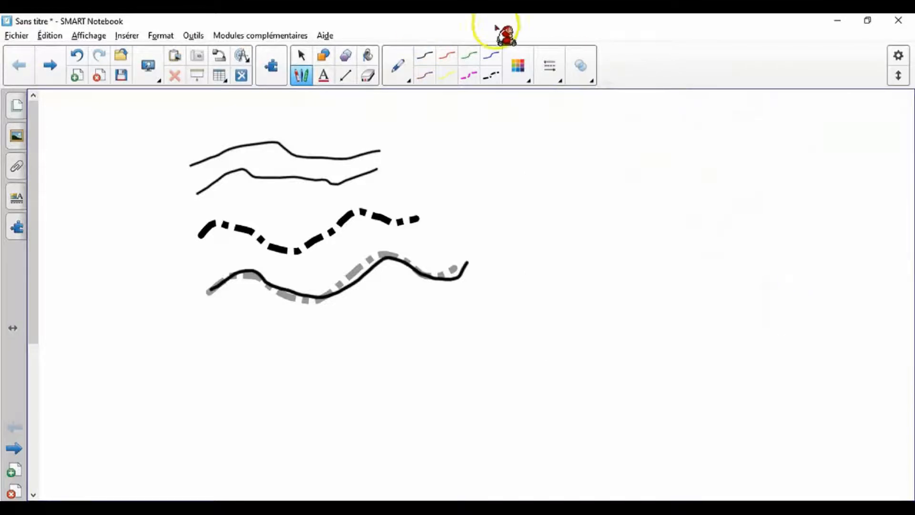
# Switch to the Crayon de couleur and scribble a green zigzag to the right of the thin black lines
pyautogui.click(405, 72)
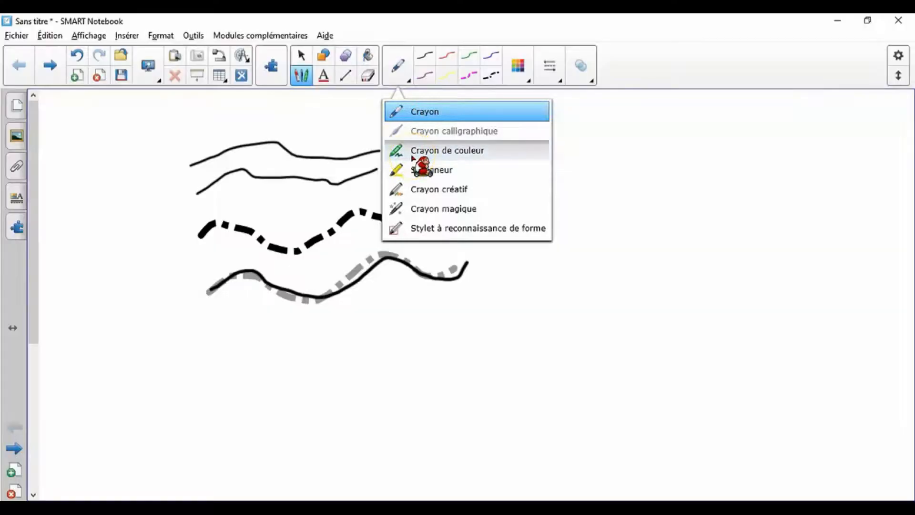
pyautogui.click(414, 153)
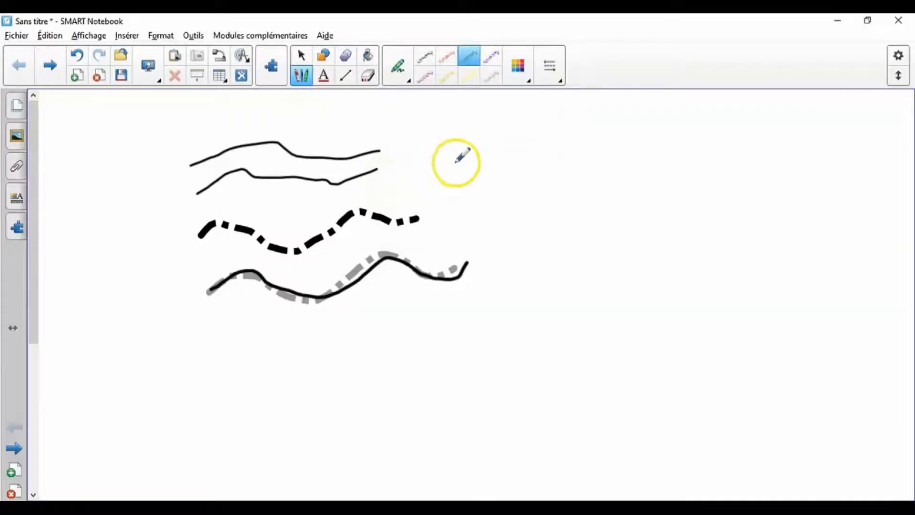
pyautogui.moveTo(520, 186)
pyautogui.mouseDown()
pyautogui.moveTo(558, 135)
pyautogui.moveTo(566, 160)
pyautogui.moveTo(604, 131)
pyautogui.moveTo(613, 200)
pyautogui.moveTo(627, 180)
pyautogui.moveTo(618, 184)
pyautogui.moveTo(612, 159)
pyautogui.moveTo(589, 204)
pyautogui.moveTo(591, 162)
pyautogui.mouseUp()
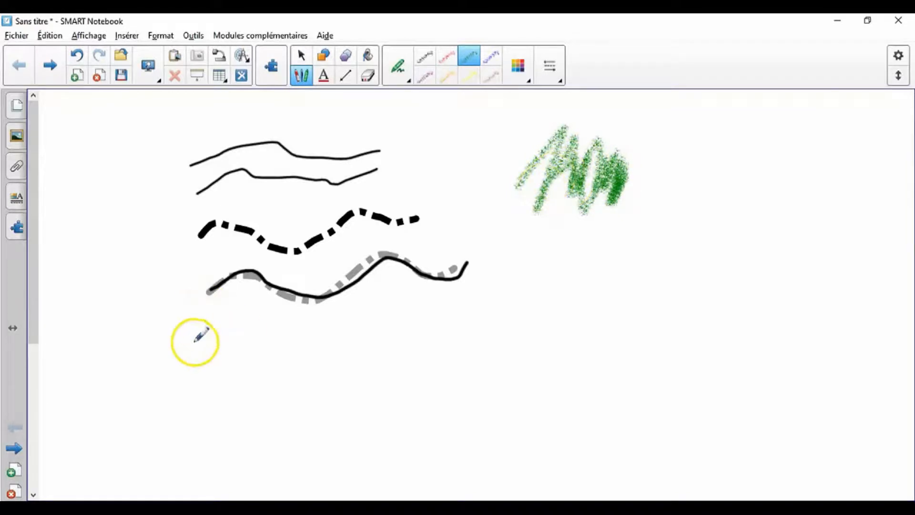
# Set the Crayon de couleur to the thickest line and scribble a second green patch below the existing drawings
pyautogui.click(556, 77)
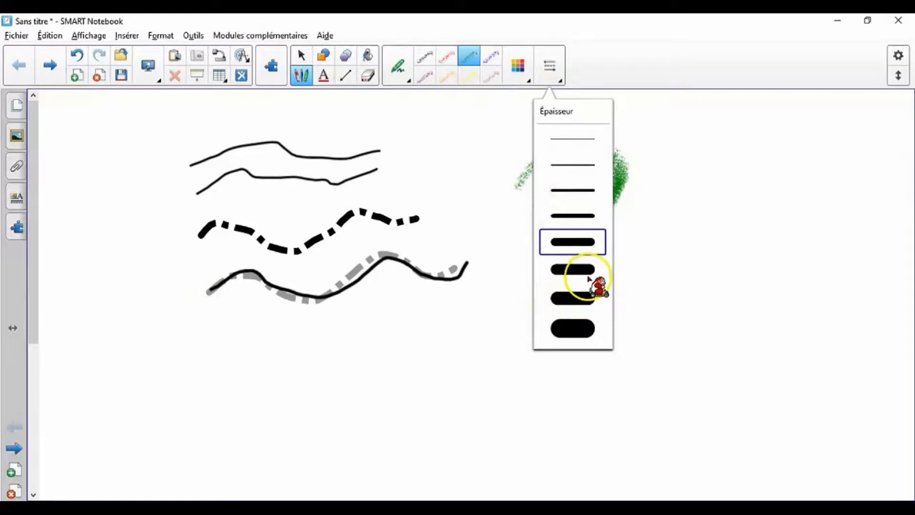
pyautogui.click(572, 332)
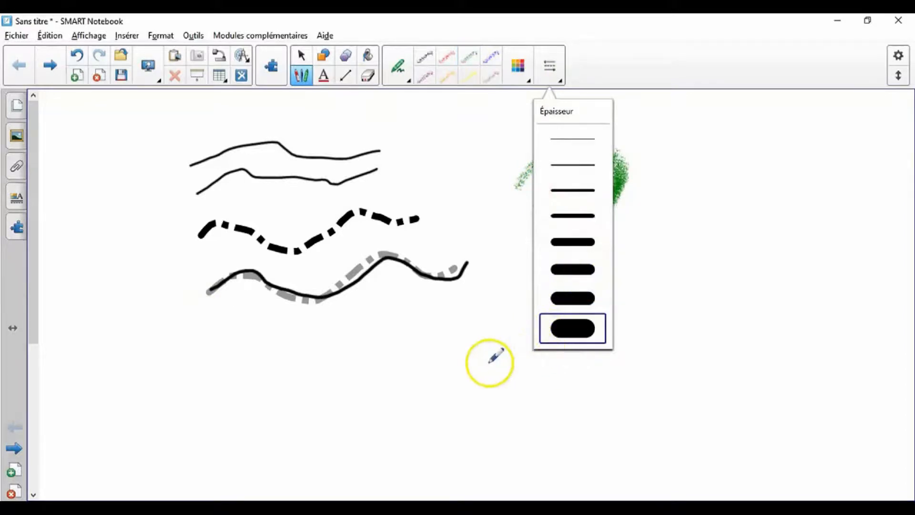
pyautogui.click(435, 383)
pyautogui.moveTo(461, 342)
pyautogui.mouseDown()
pyautogui.moveTo(462, 388)
pyautogui.moveTo(536, 377)
pyautogui.mouseUp()
pyautogui.click(555, 68)
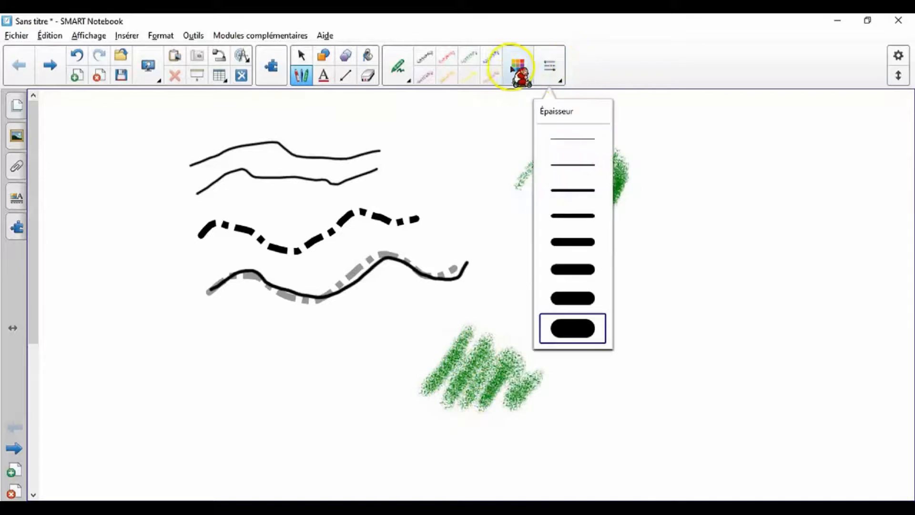
pyautogui.click(517, 67)
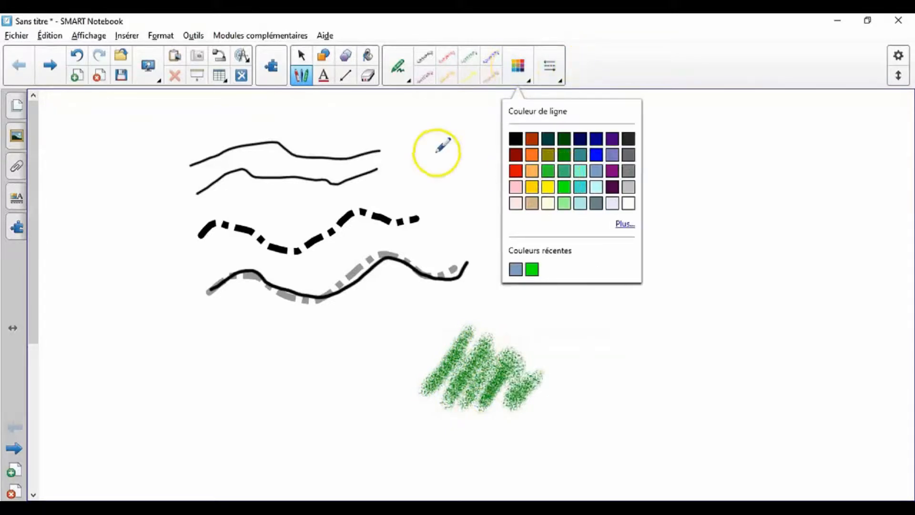
# With the wide yellow Surligneur, draw a horizontal bar below the upper green scribble and another across that scribble
pyautogui.click(403, 81)
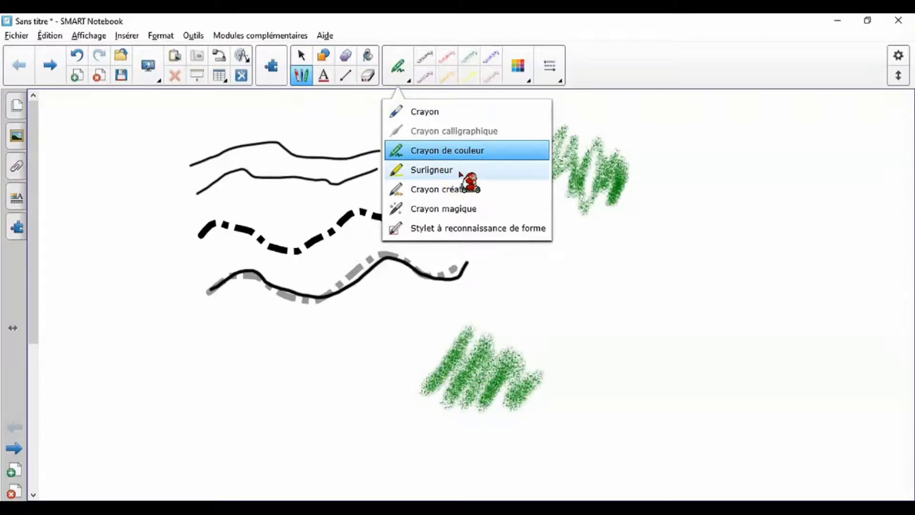
pyautogui.click(459, 174)
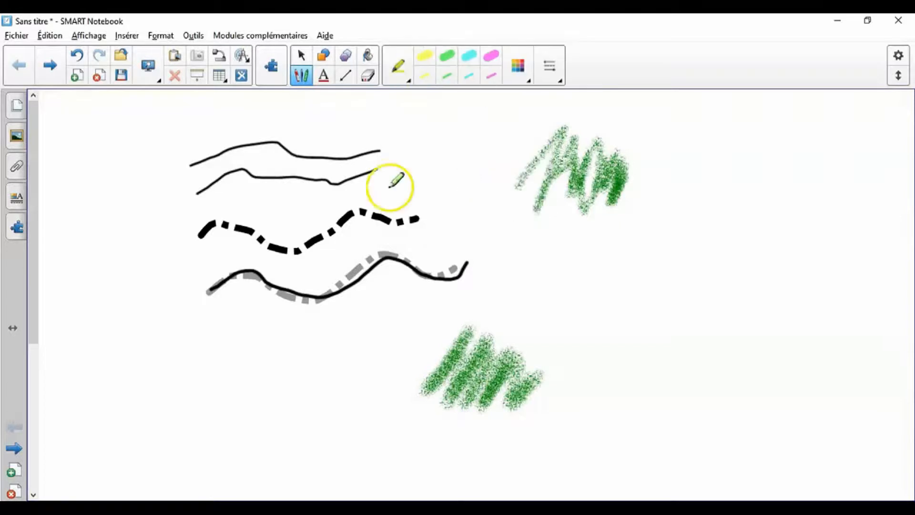
pyautogui.click(424, 57)
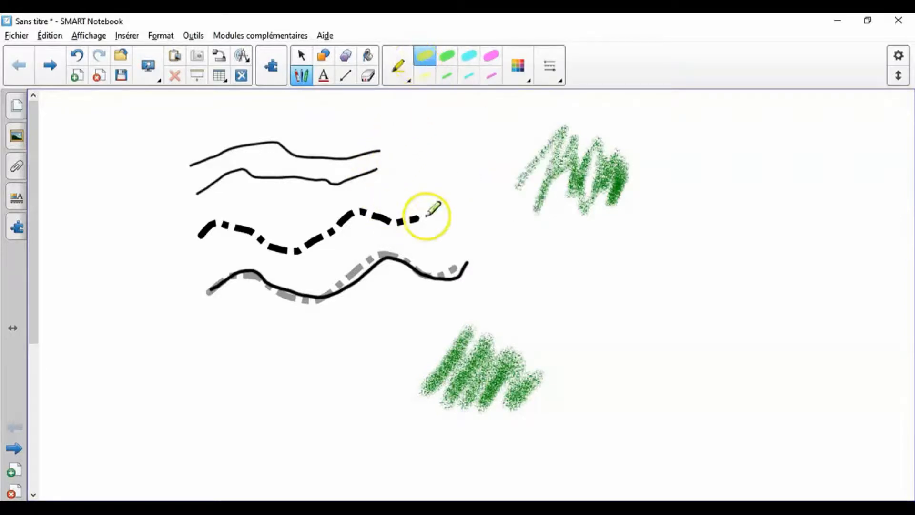
pyautogui.moveTo(511, 263)
pyautogui.mouseDown()
pyautogui.moveTo(567, 266)
pyautogui.moveTo(605, 280)
pyautogui.moveTo(672, 266)
pyautogui.mouseUp()
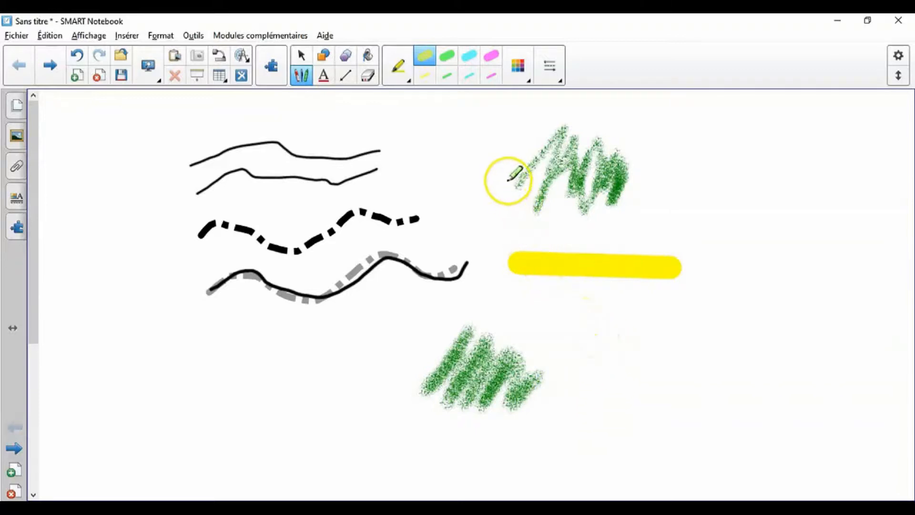
pyautogui.moveTo(510, 175); pyautogui.dragTo(655, 168)
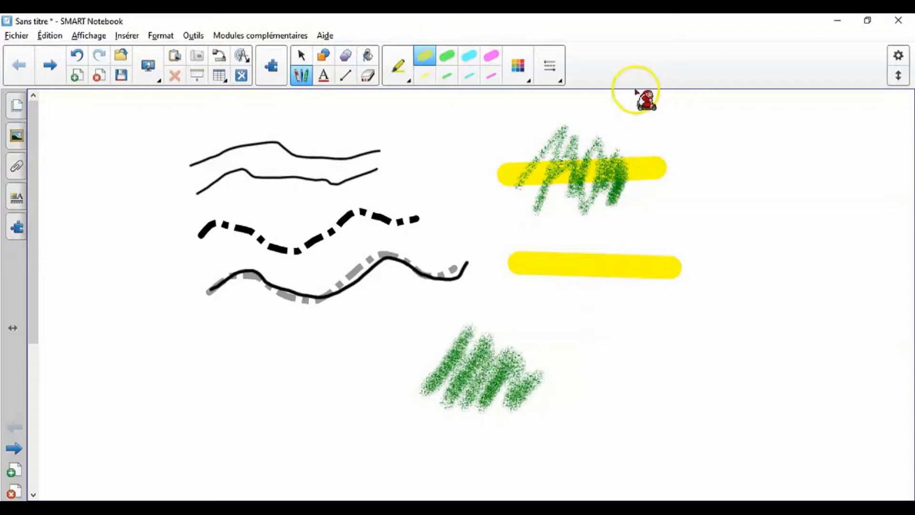
pyautogui.click(552, 67)
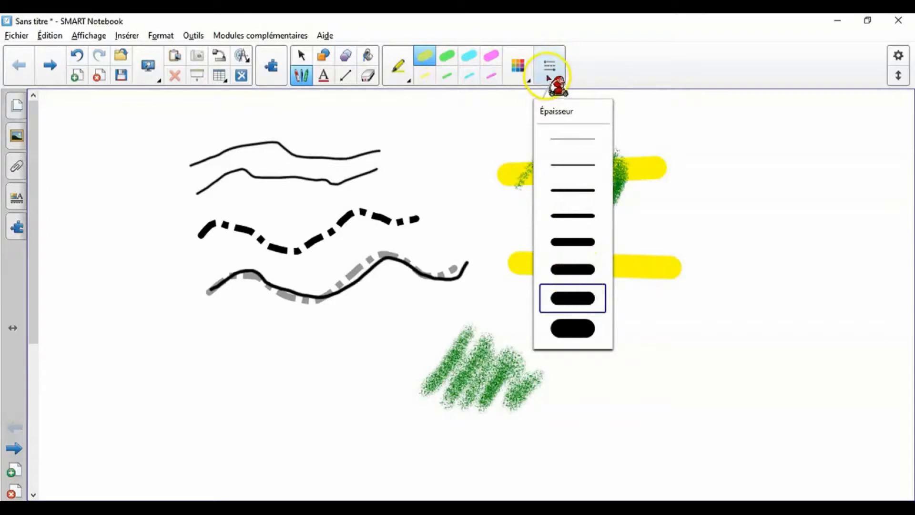
pyautogui.click(520, 65)
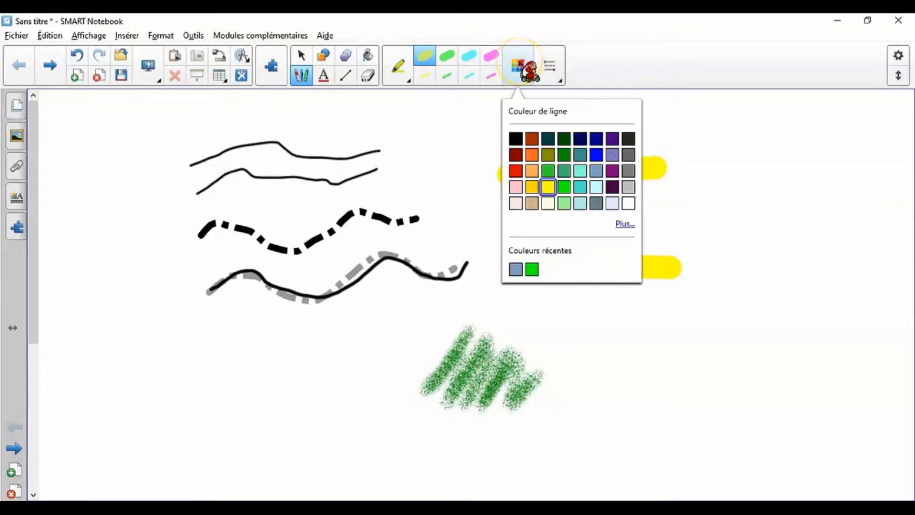
# Switch to the Crayon créatif and draw a rainbow-patterned zigzag below the black wavy lines
pyautogui.click(398, 65)
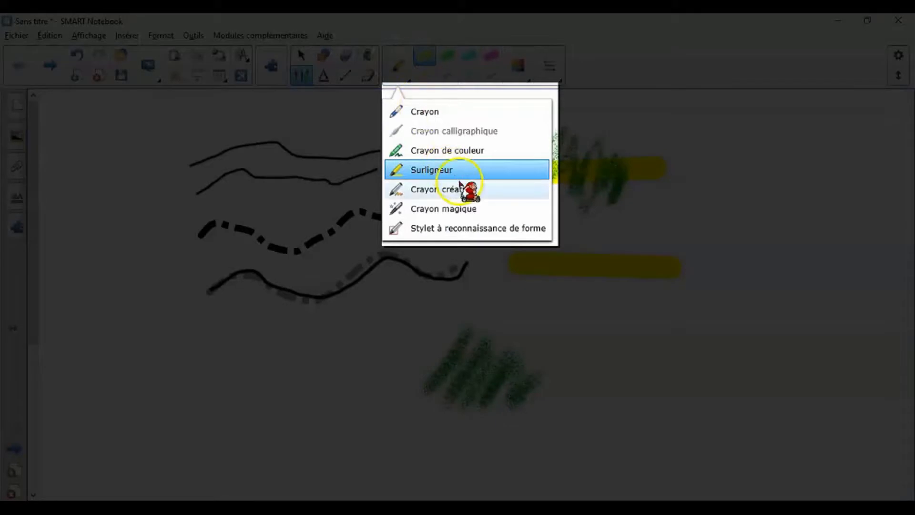
pyautogui.click(458, 189)
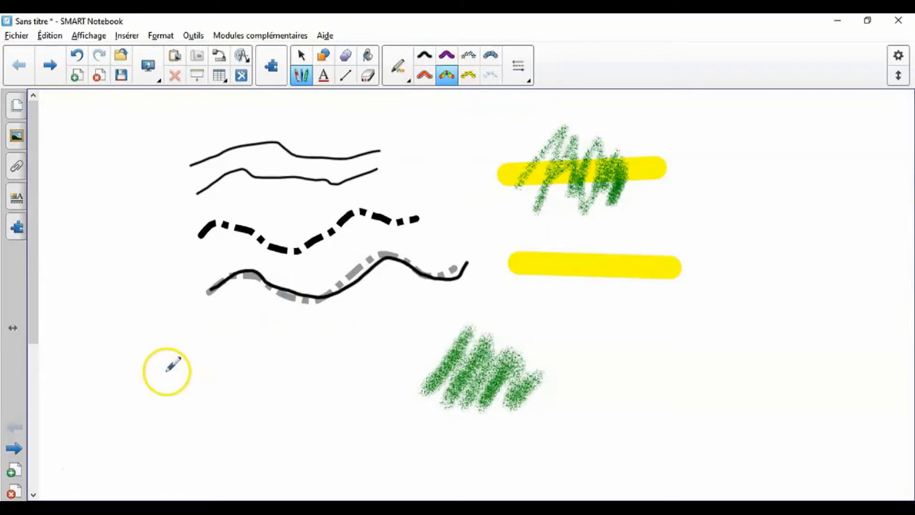
pyautogui.moveTo(165, 371)
pyautogui.mouseDown()
pyautogui.moveTo(191, 347)
pyautogui.moveTo(244, 350)
pyautogui.moveTo(255, 387)
pyautogui.moveTo(335, 335)
pyautogui.mouseUp()
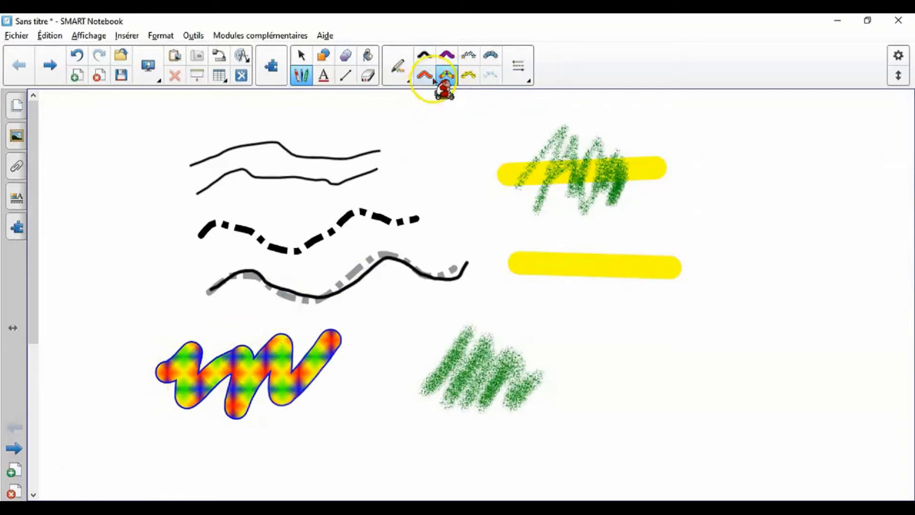
# Draw a red zigzag with yellow and blue edges beside the rainbow one, and a smiley-face zigzag further right
pyautogui.click(425, 75)
pyautogui.moveTo(348, 399); pyautogui.dragTo(536, 354)
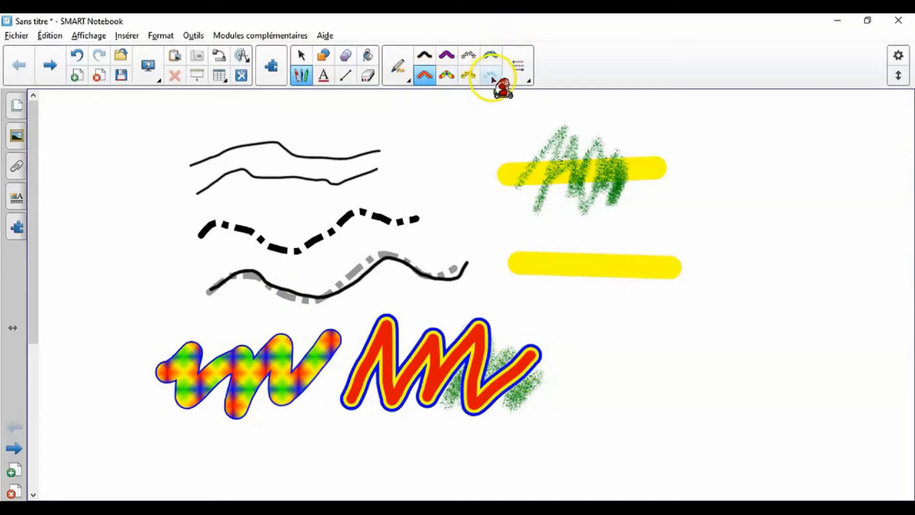
pyautogui.click(468, 75)
pyautogui.moveTo(647, 339)
pyautogui.mouseDown()
pyautogui.moveTo(736, 293)
pyautogui.moveTo(758, 350)
pyautogui.moveTo(835, 250)
pyautogui.mouseUp()
pyautogui.click(525, 72)
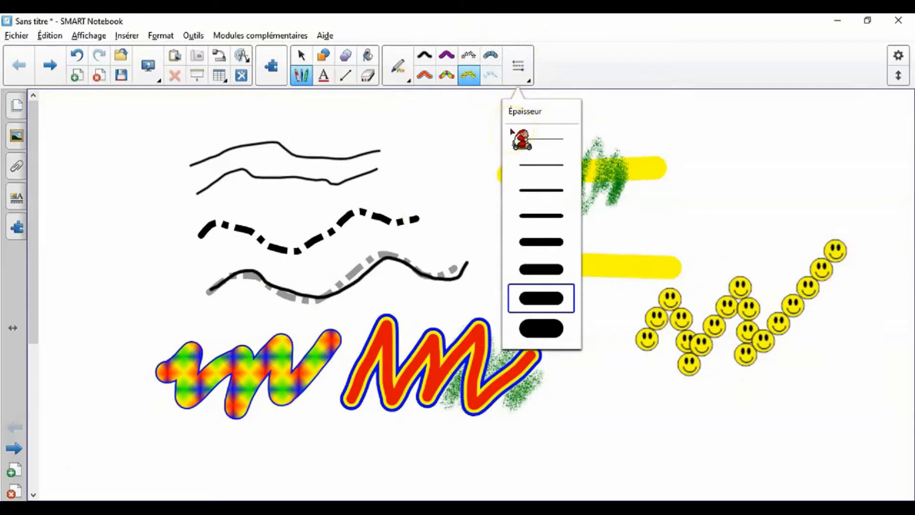
# With the Crayon magique, circle an oval area beside the upper green scribble to spotlight it, and dismiss the spotlight
pyautogui.click(400, 71)
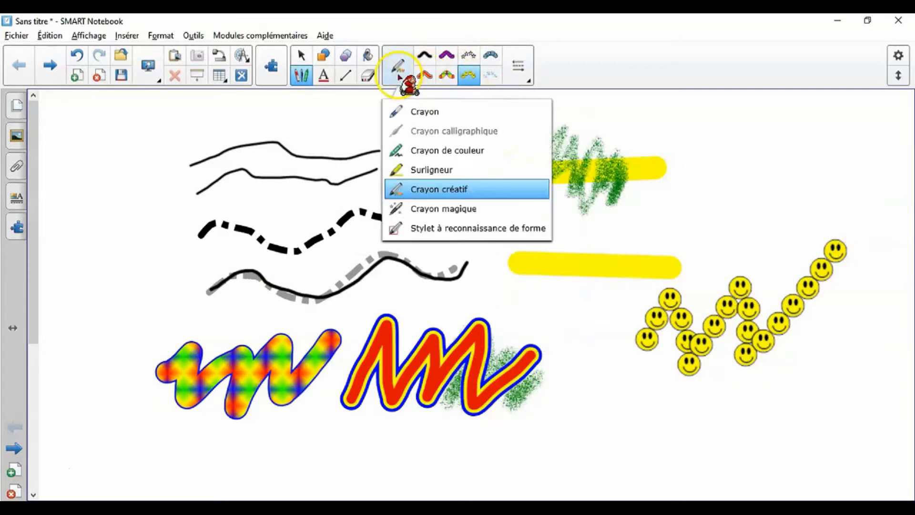
pyautogui.click(482, 209)
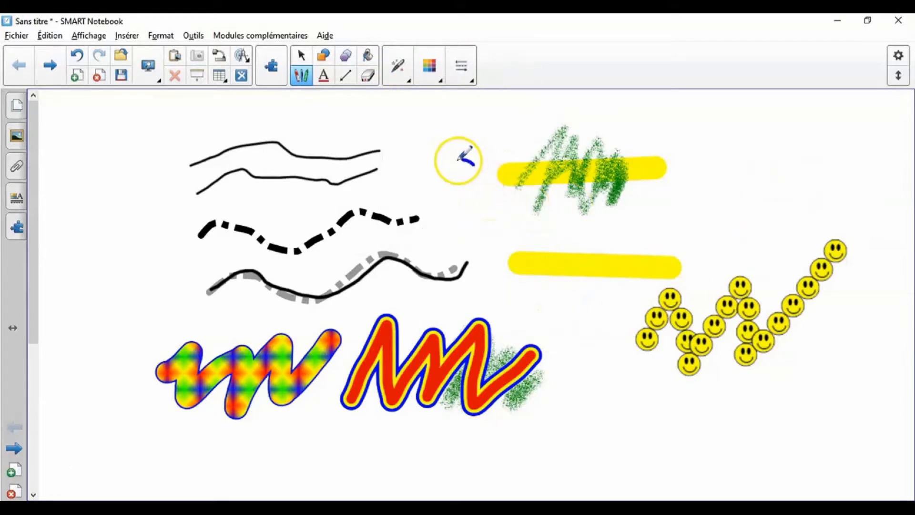
pyautogui.moveTo(460, 162); pyautogui.dragTo(473, 164)
pyautogui.moveTo(727, 150)
pyautogui.mouseDown()
pyautogui.moveTo(644, 184)
pyautogui.moveTo(750, 188)
pyautogui.moveTo(734, 145)
pyautogui.mouseUp()
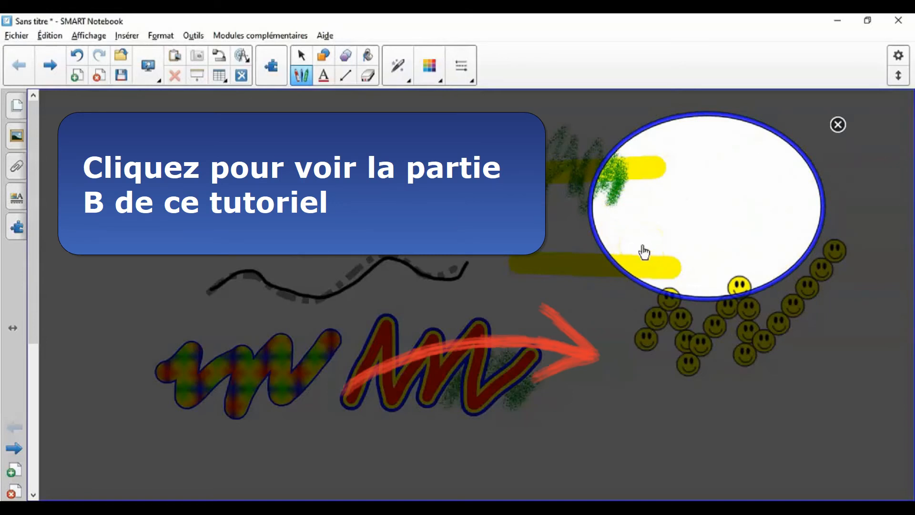
pyautogui.click(840, 123)
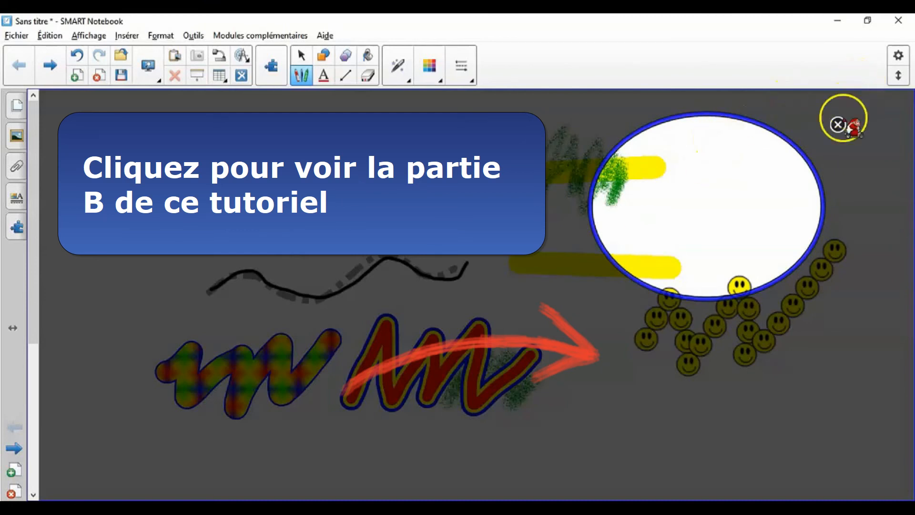